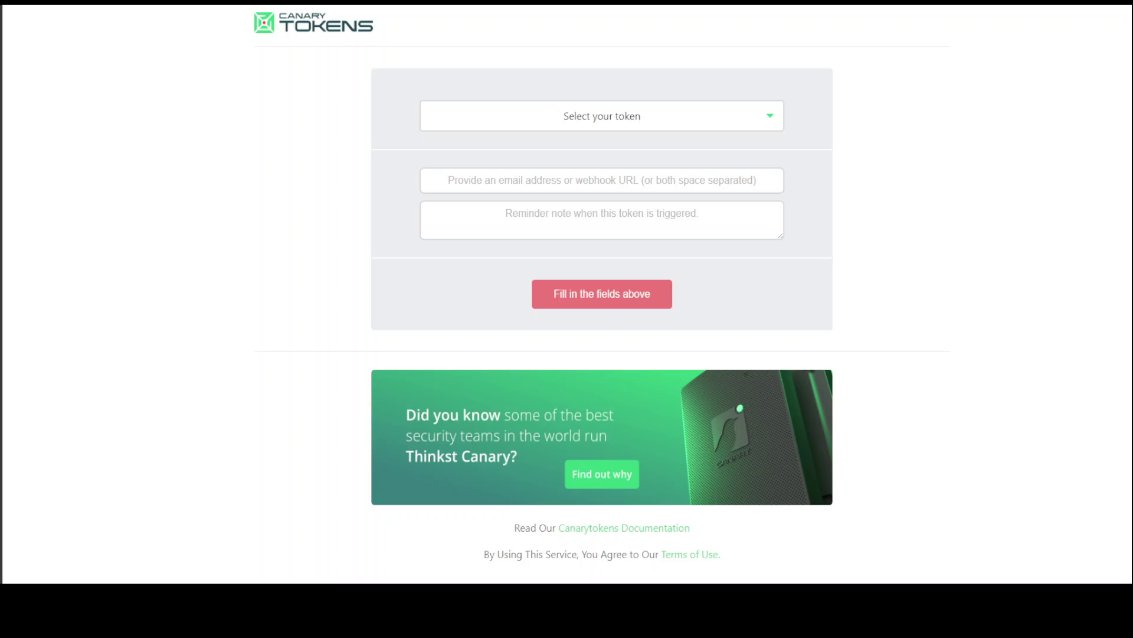
Choose AWS keys as the token type and accept the autofilled alert e-mail address.
left_click(663, 121)
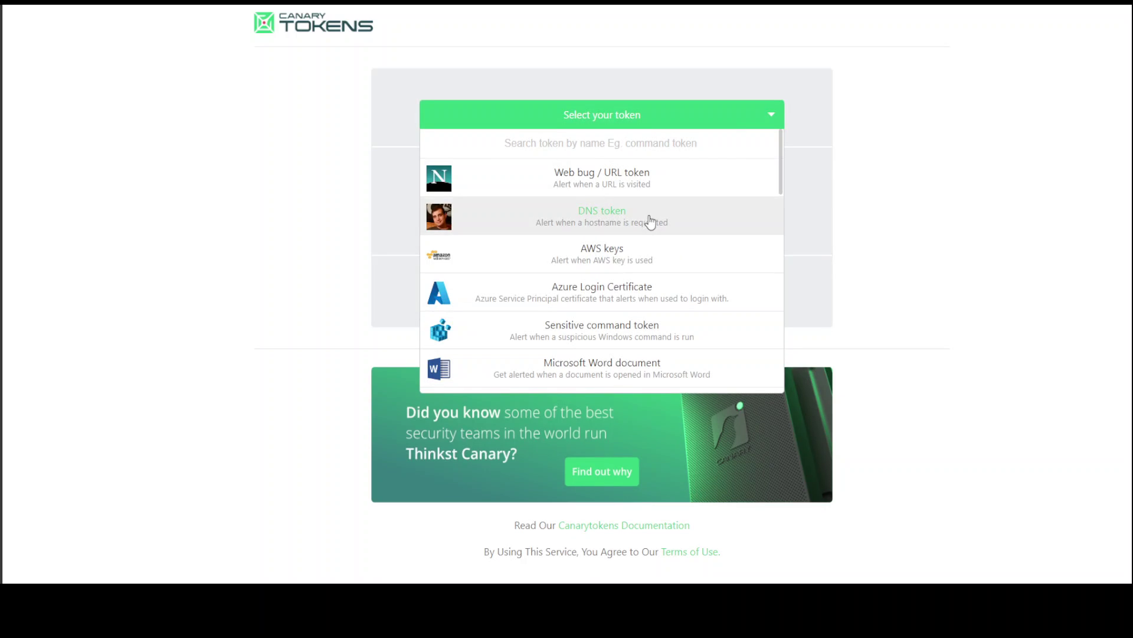
left_click(638, 257)
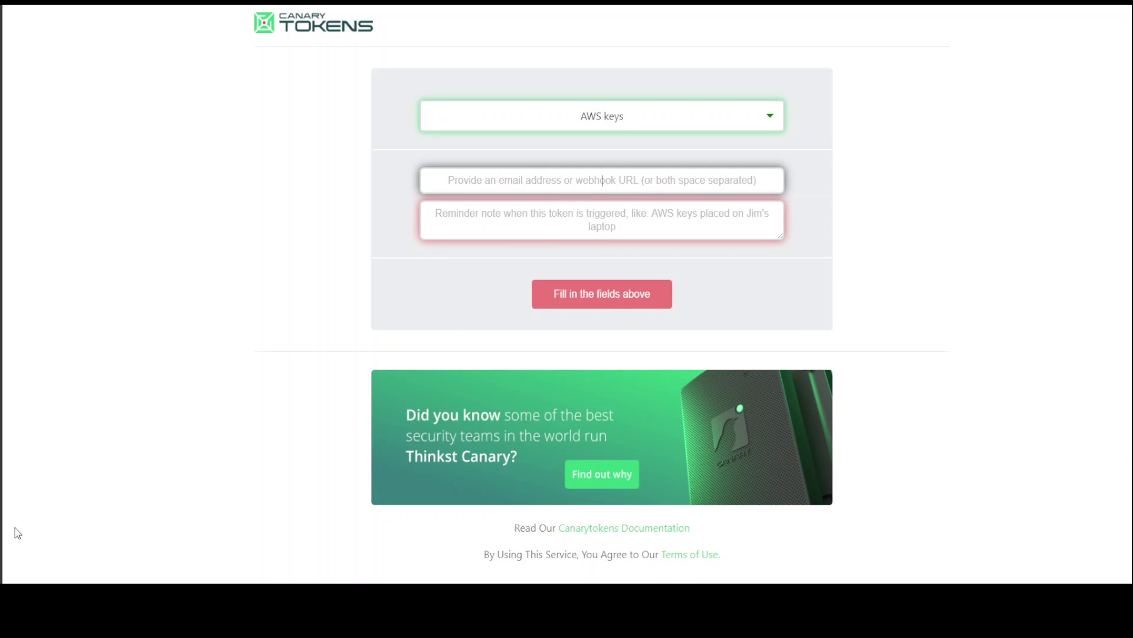
key("Down")
key("Return")
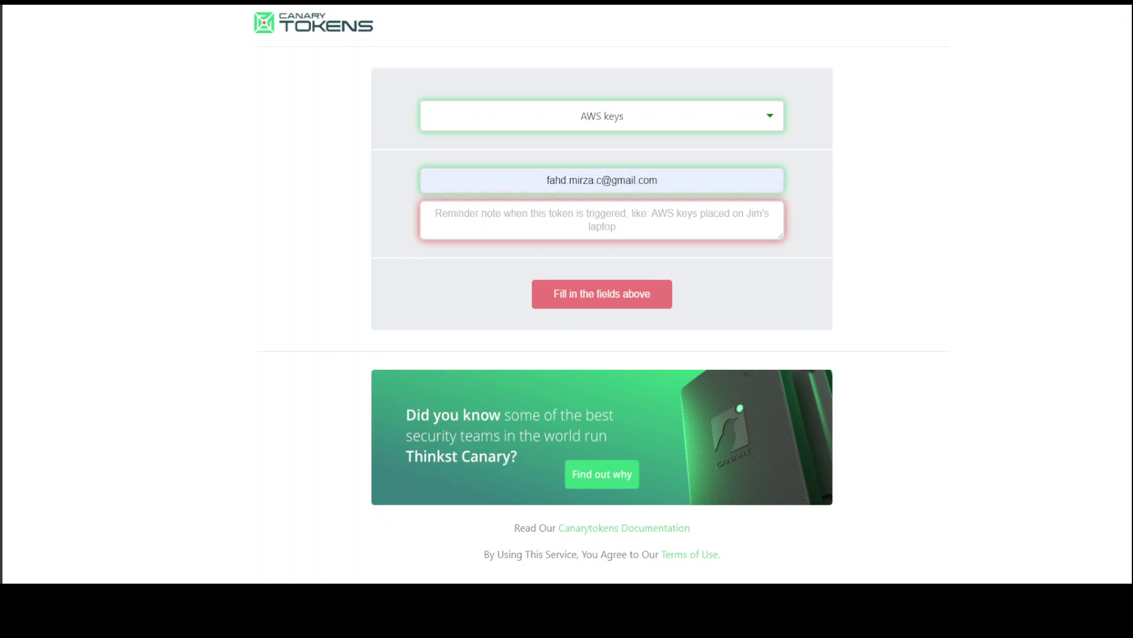
Enter the reminder note 'AWS tokens placed in github repo.'.
left_click(666, 225)
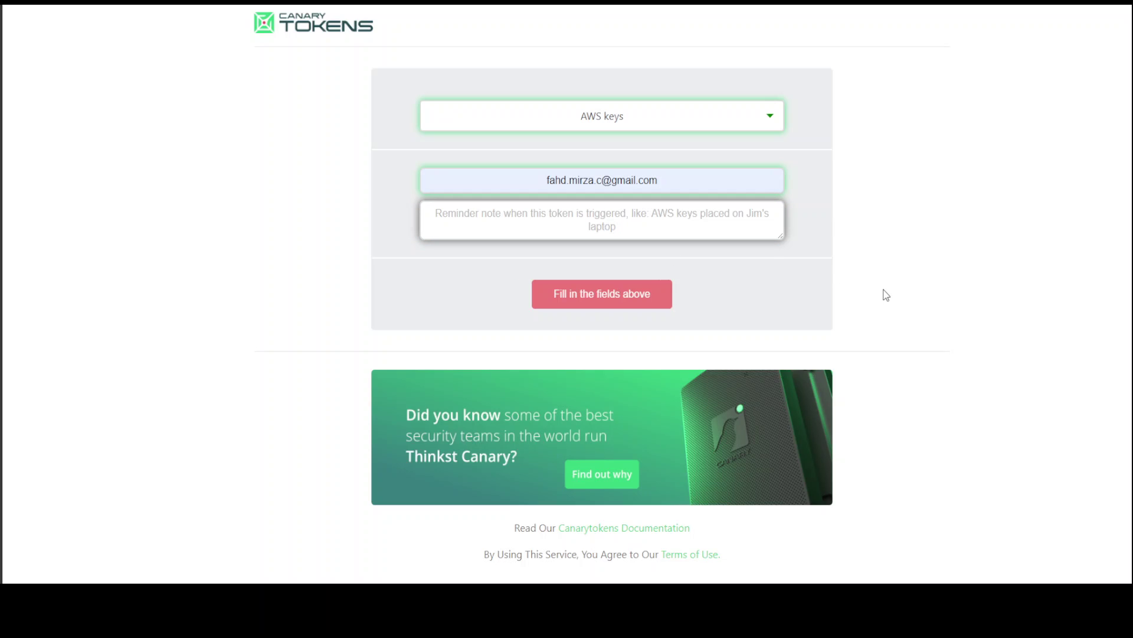
type("AWS")
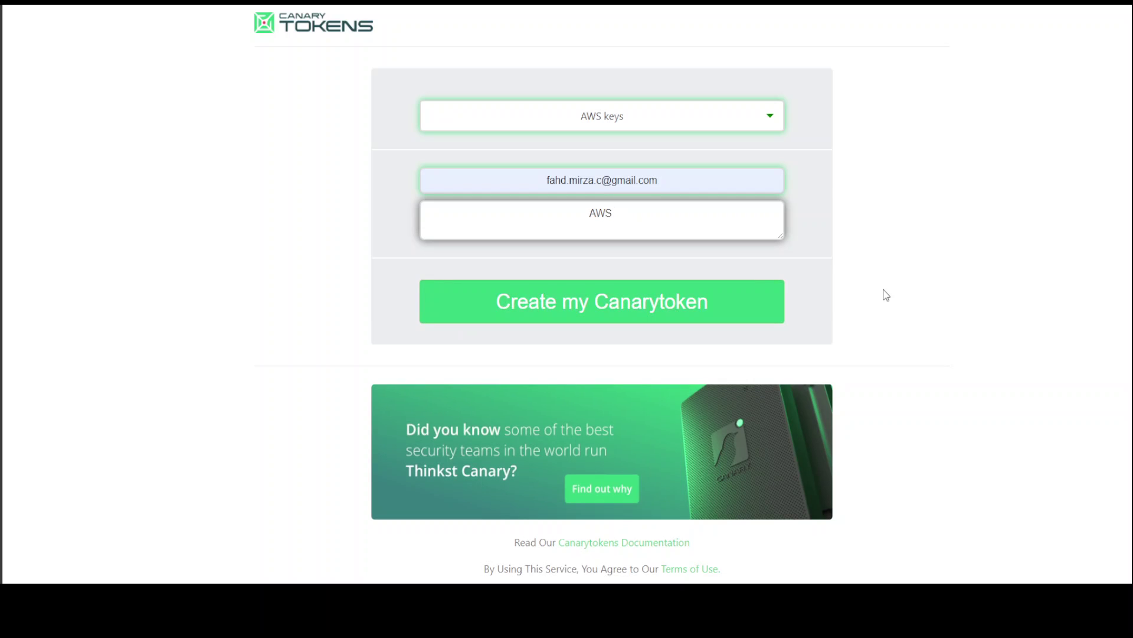
type(" CAN")
key("BackSpace")
key("BackSpace")
key("BackSpace")
key("BackSpace")
type("tokens placed ")
type("o")
key("BackSpace")
key("BackSpace")
type("in github")
key("BackSpace")
key("BackSpace")
key("BackSpace")
key("BackSpace")
key("BackSpace")
type("ithub repo.")
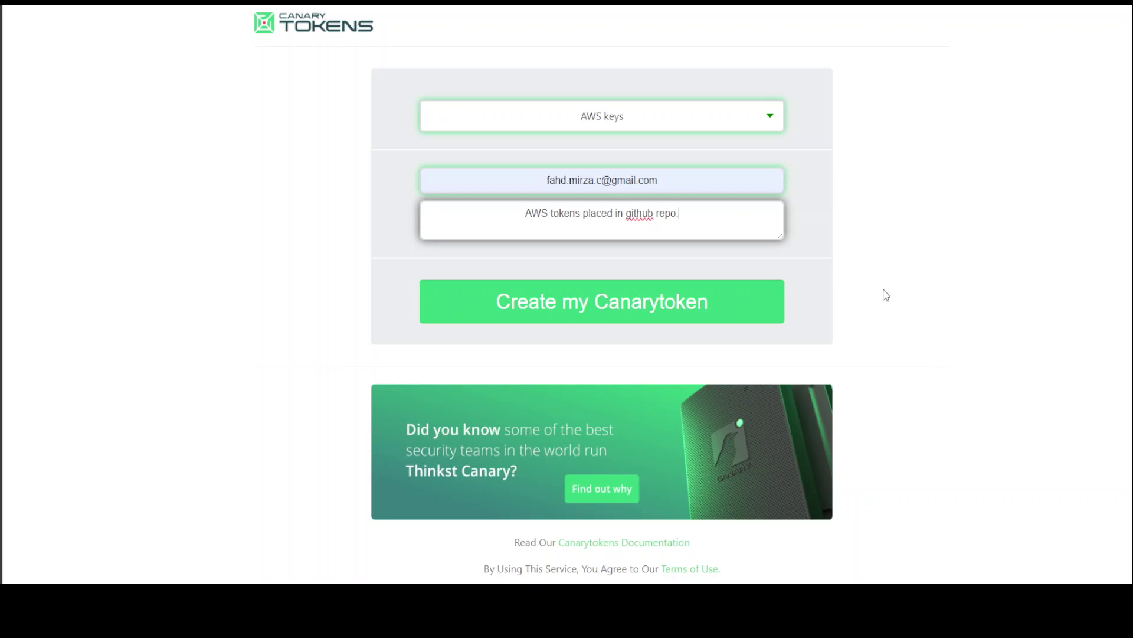
Create the AWS key Canarytoken, then select and deselect its generated credential block (json output, region us-east-2).
left_click(621, 306)
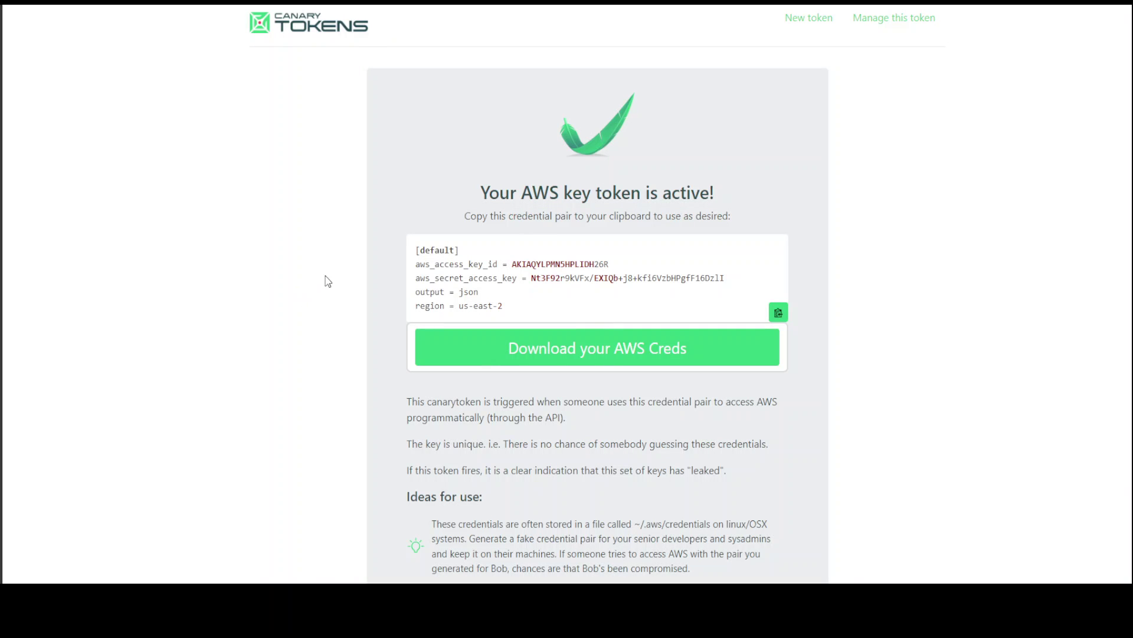
left_click_drag(416, 250, 526, 313)
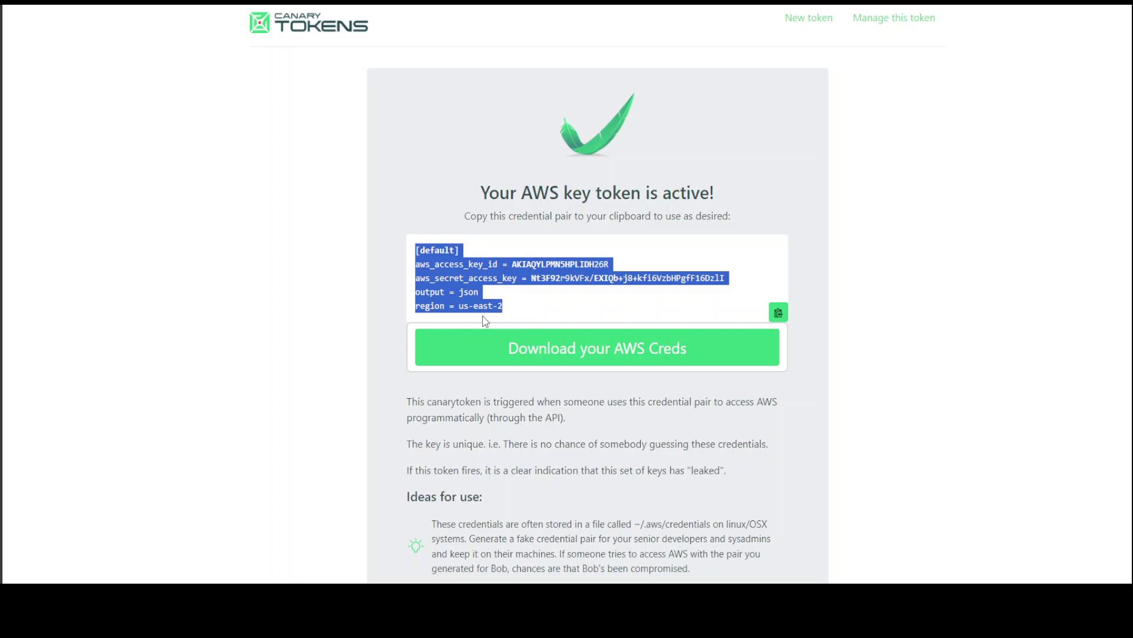
left_click(547, 310)
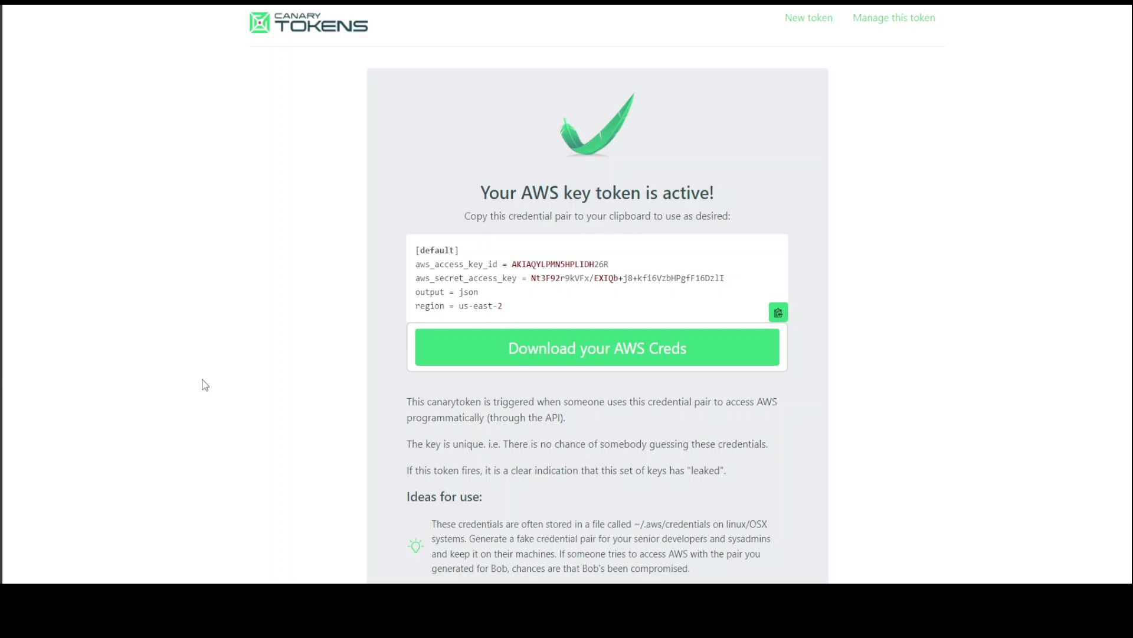
Read the Ideas for use tips below the credentials, then return to the top of the page.
scroll(202, 383, "down", 2)
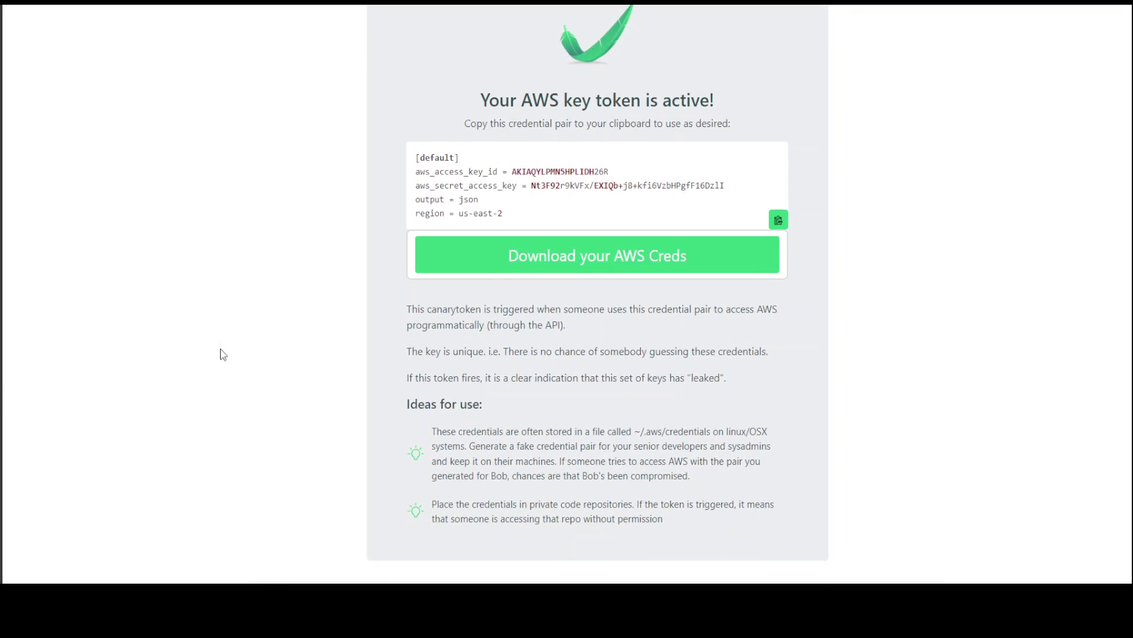
left_click_drag(406, 402, 695, 524)
left_click(689, 527)
scroll(817, 455, "up", 2)
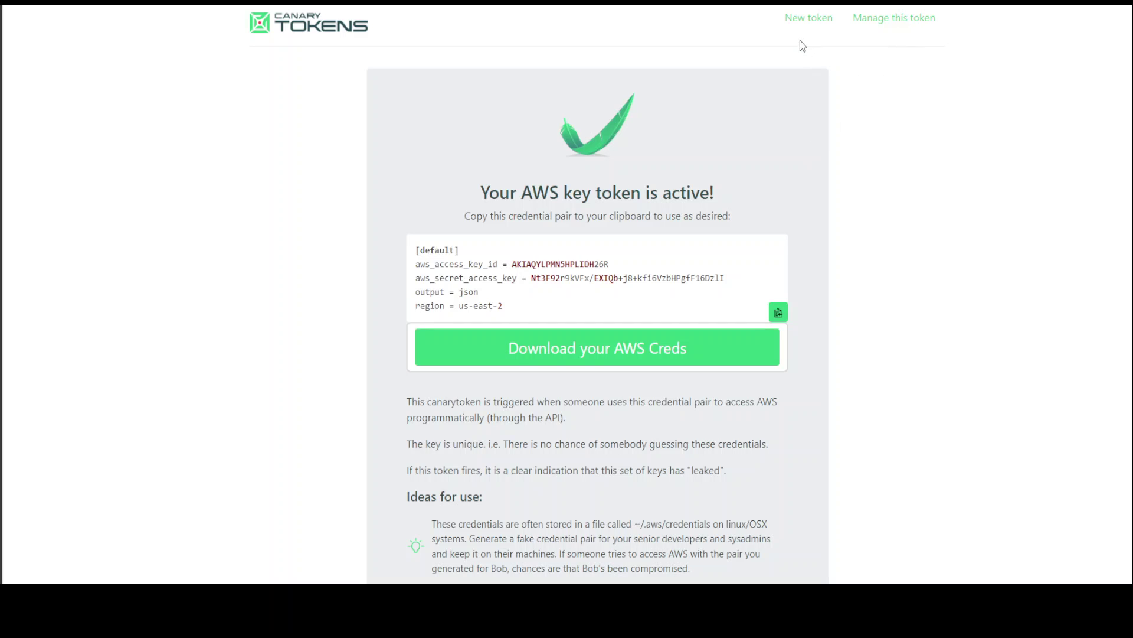
left_click(795, 21)
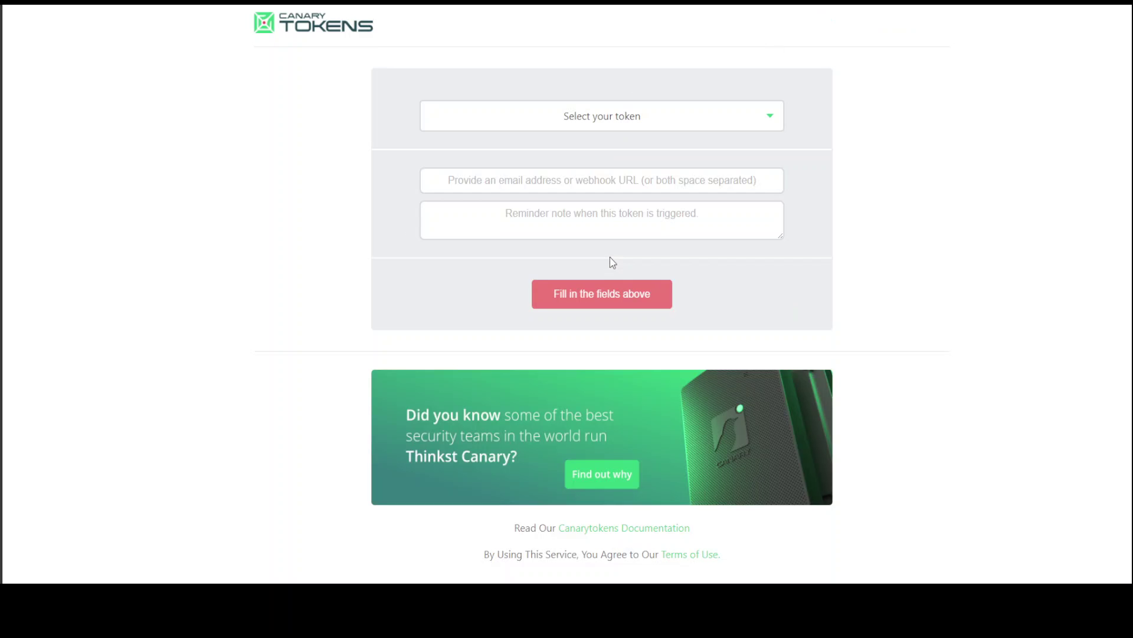
left_click(607, 124)
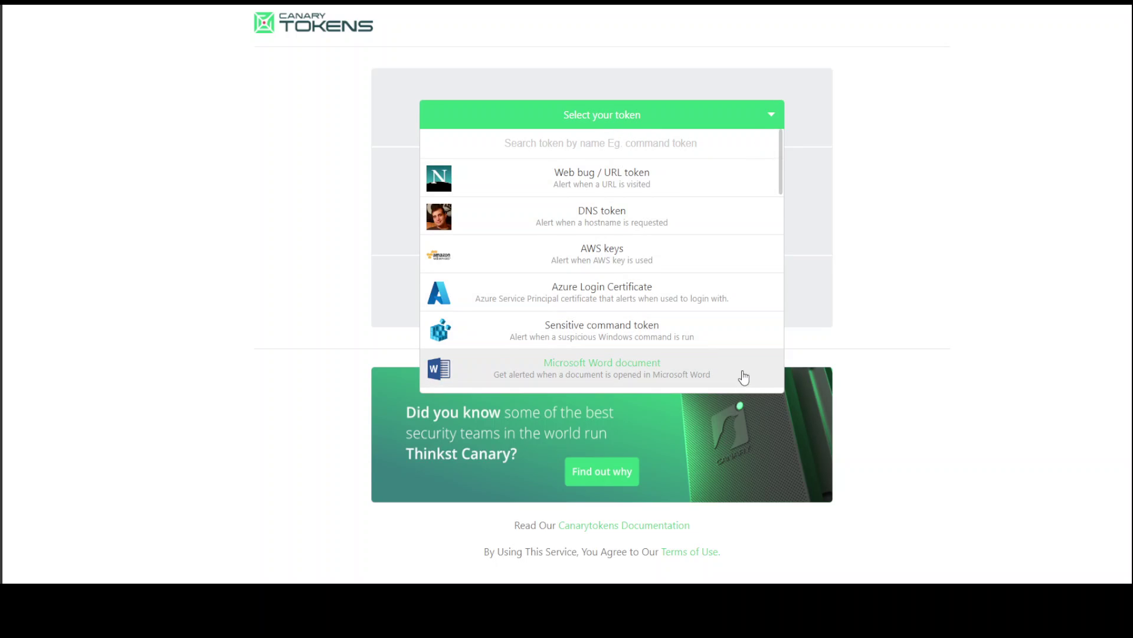
mouse_move(781, 182)
left_mouse_down()
mouse_move(778, 266)
mouse_move(767, 243)
left_mouse_up()
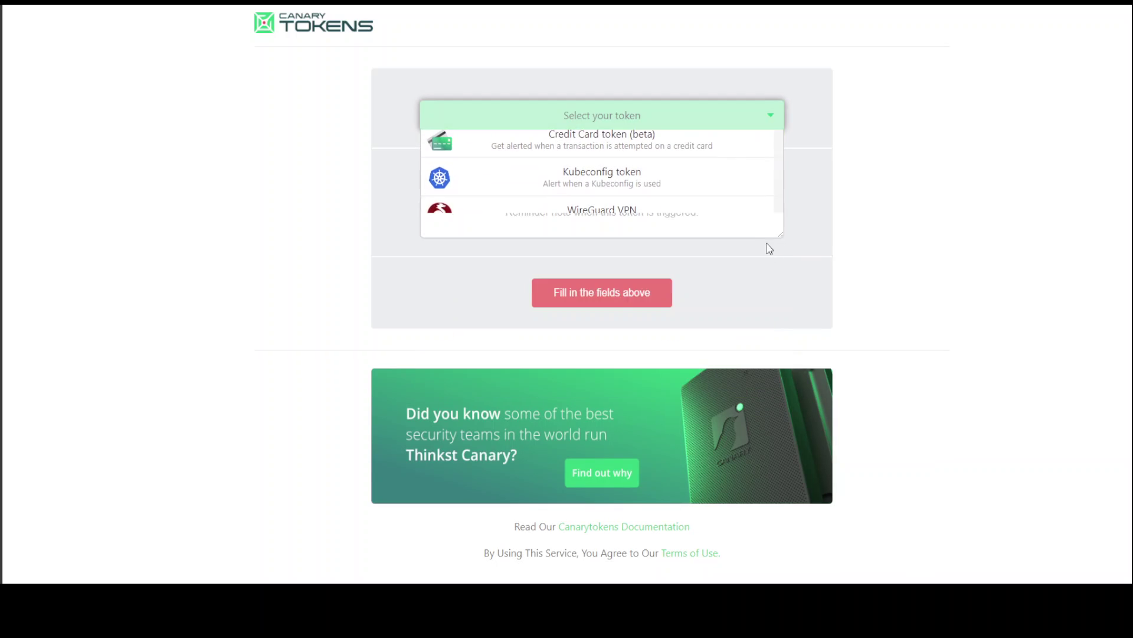
left_click(767, 117)
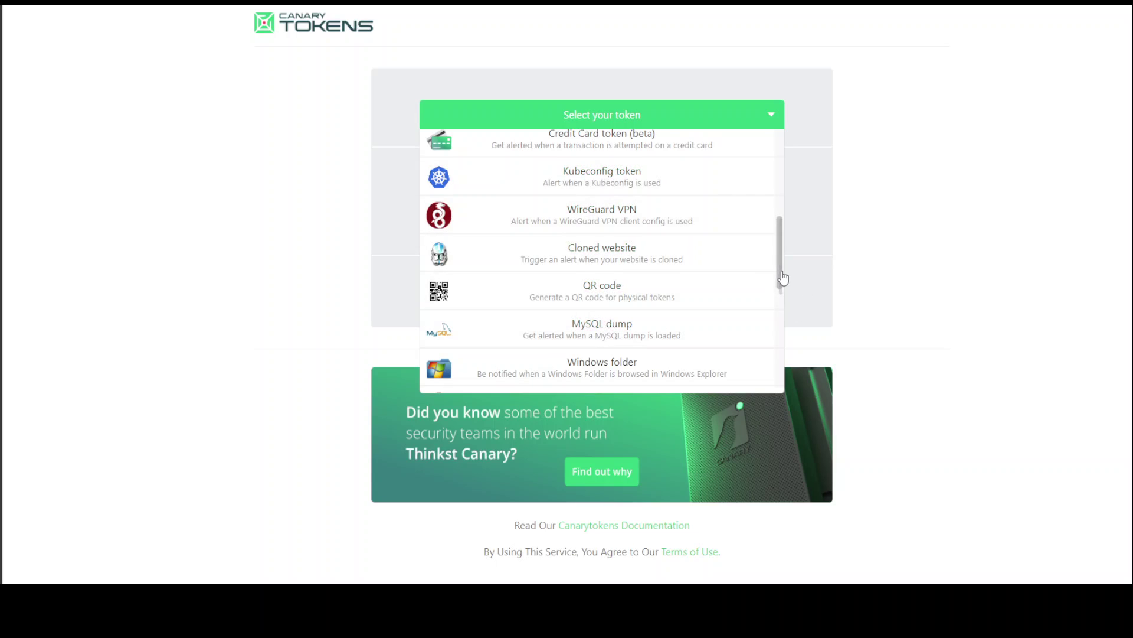
left_click_drag(779, 273, 770, 380)
left_click(711, 336)
left_click(770, 124)
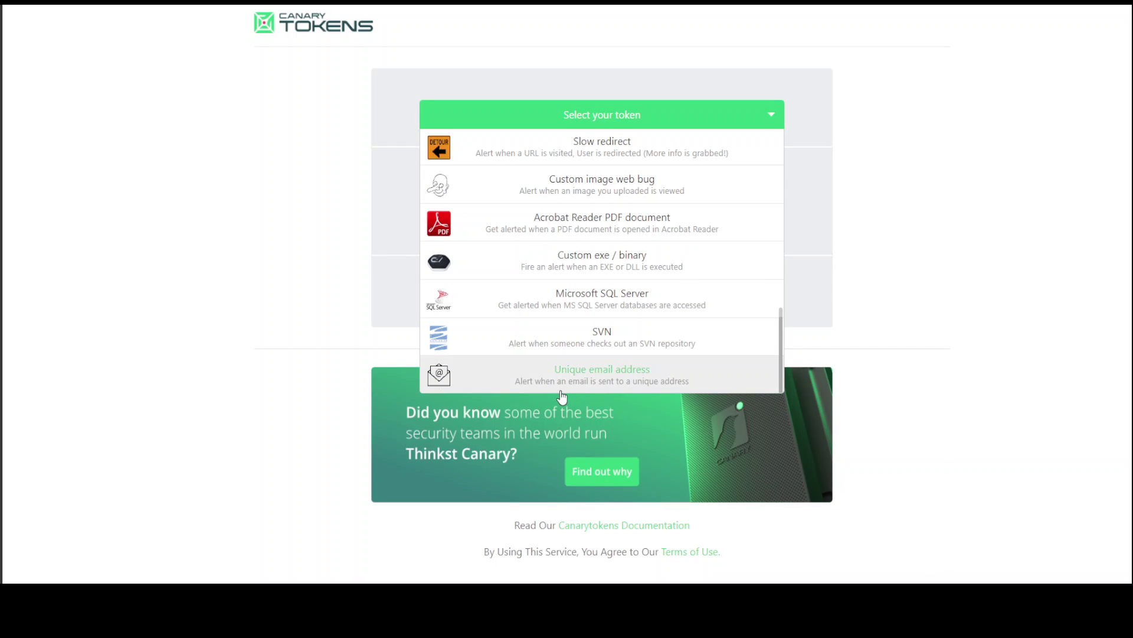
left_click(812, 228)
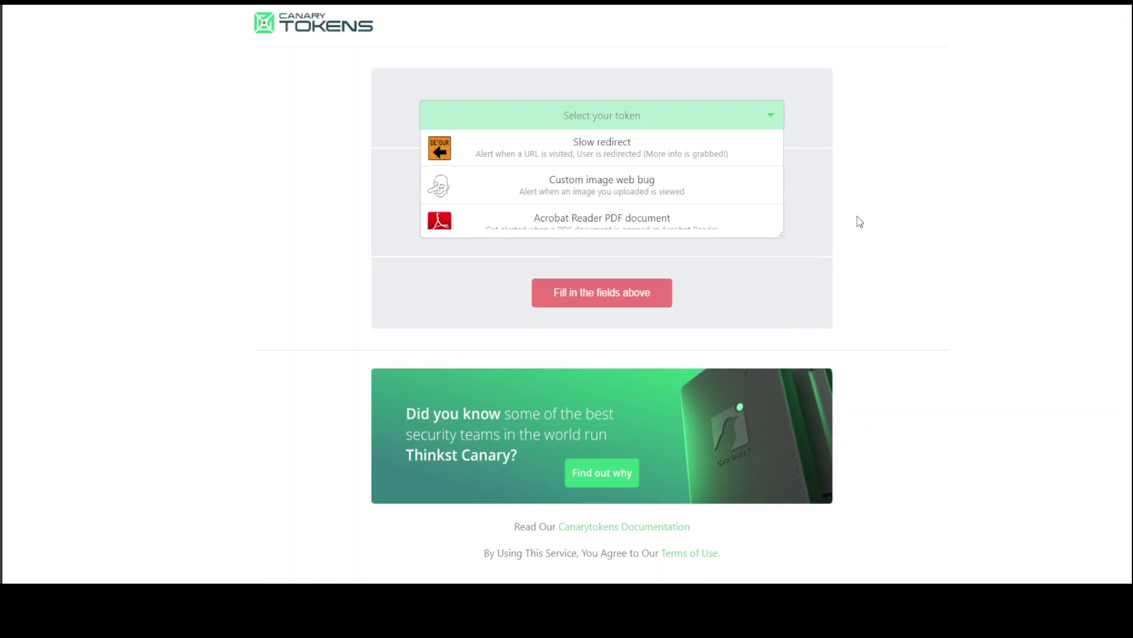